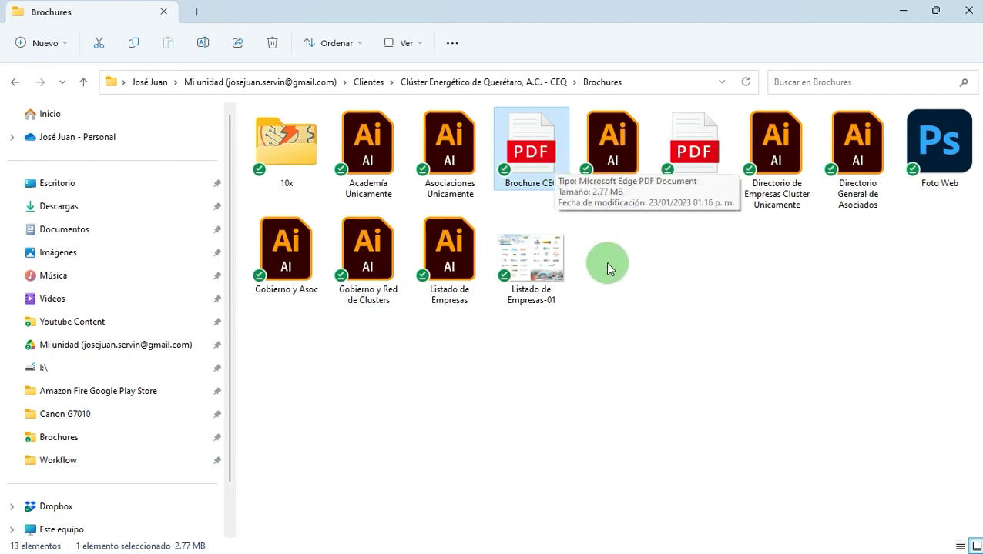
Step: Look over the Illustrator and PDF files in the Brochures folder, checking whether their icons show their contents
{"action": "left_click", "coordinate": [619, 285]}
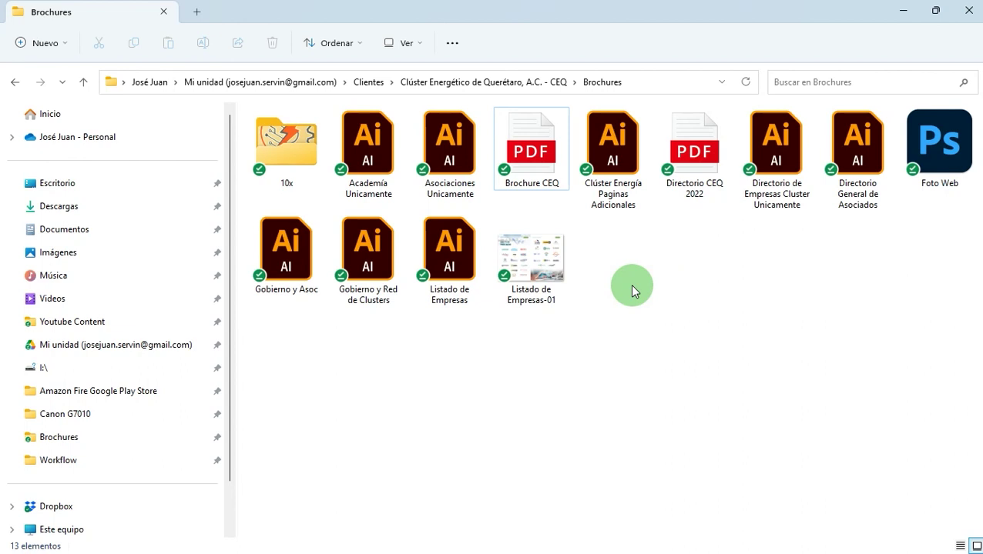
{"action": "left_click", "coordinate": [613, 154]}
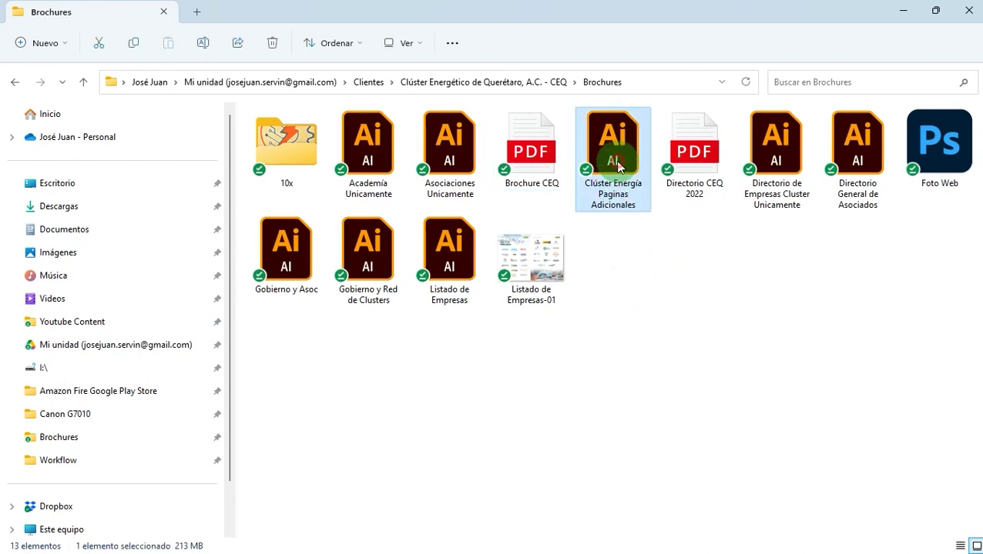
{"action": "left_click", "coordinate": [450, 189]}
{"action": "left_click", "coordinate": [449, 258]}
{"action": "left_click", "coordinate": [343, 277]}
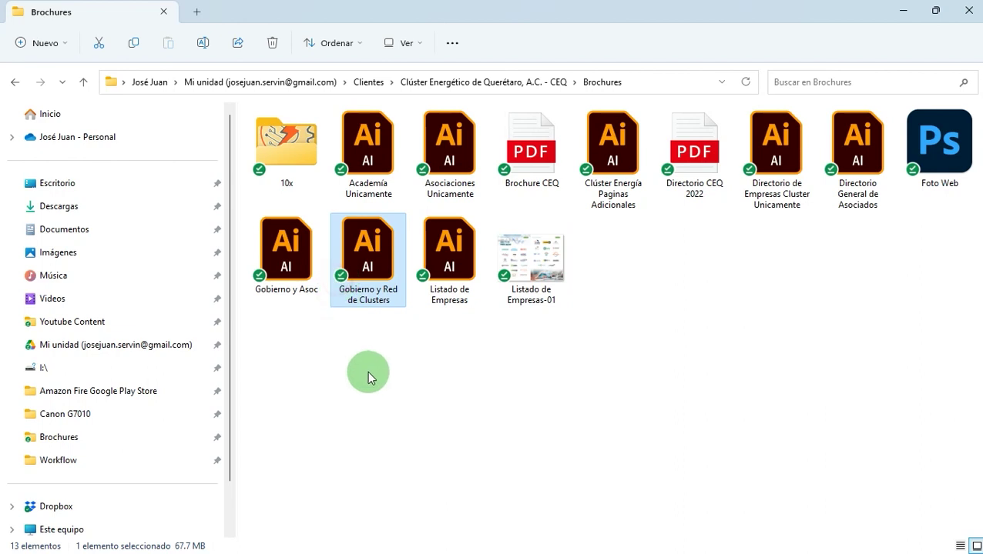
{"action": "left_click", "coordinate": [274, 284]}
{"action": "left_click", "coordinate": [370, 423]}
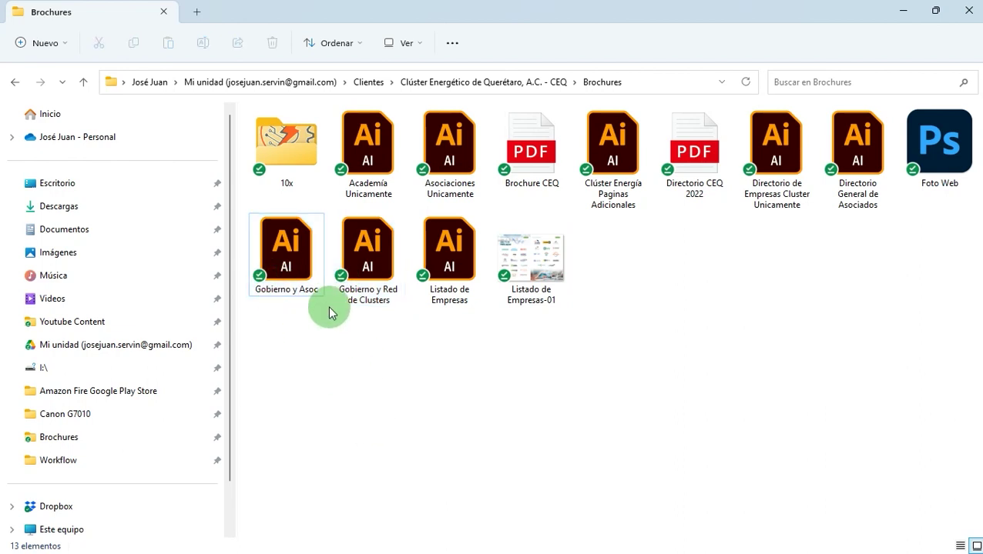
{"action": "left_click", "coordinate": [751, 317]}
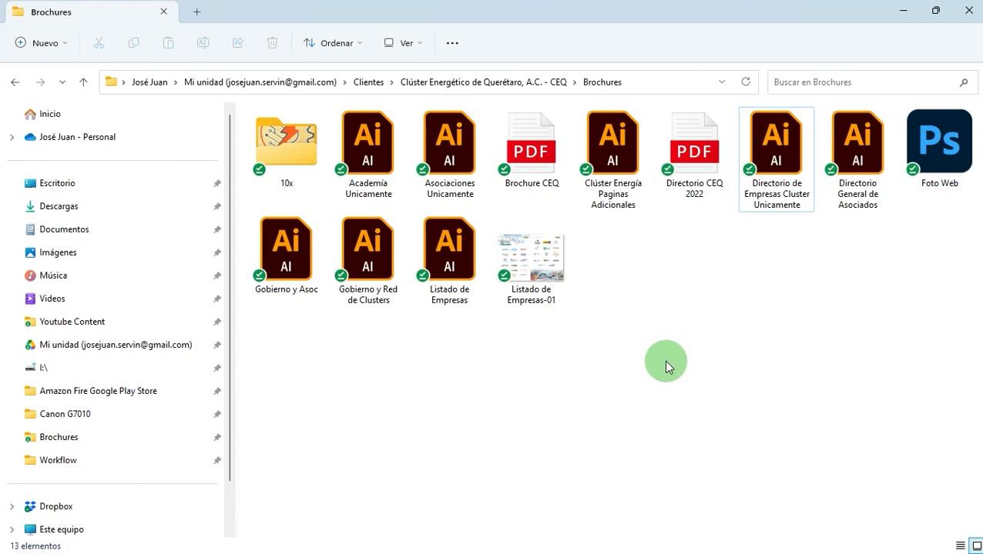
{"action": "left_click", "coordinate": [852, 205]}
{"action": "left_click", "coordinate": [770, 220]}
{"action": "left_click", "coordinate": [766, 181]}
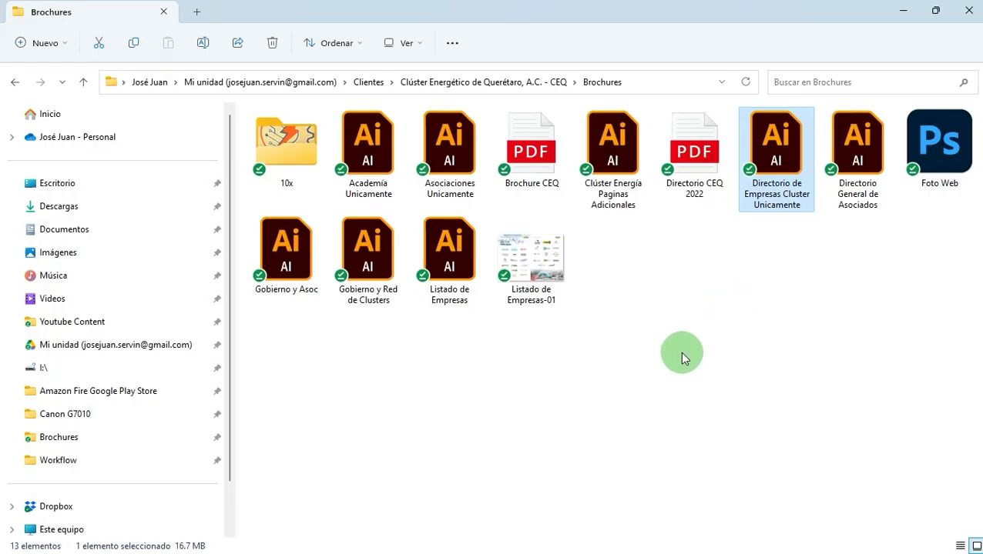
{"action": "left_click", "coordinate": [691, 331]}
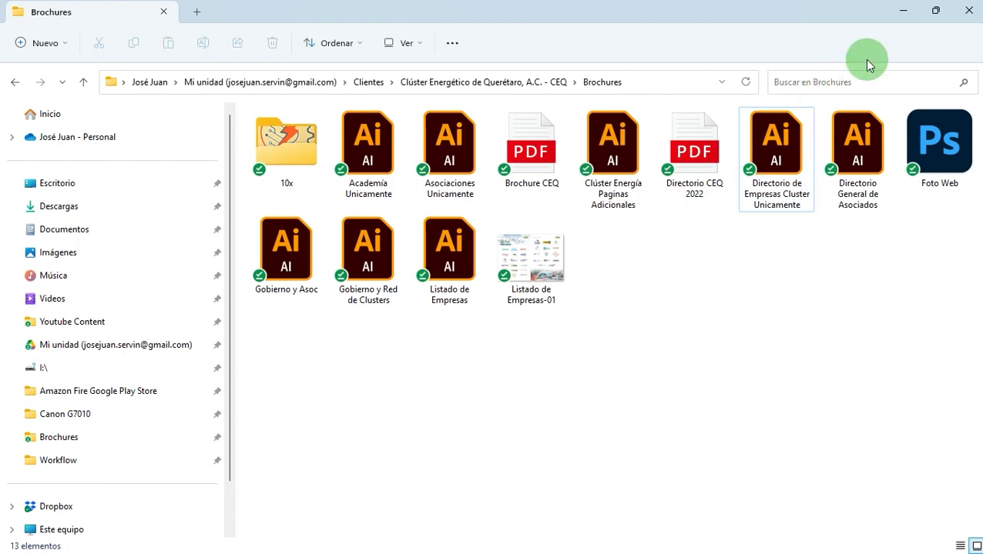
Step: Switch to Microsoft Store, search for "quicklook" and open the QuickLook app page
{"action": "left_click", "coordinate": [906, 14]}
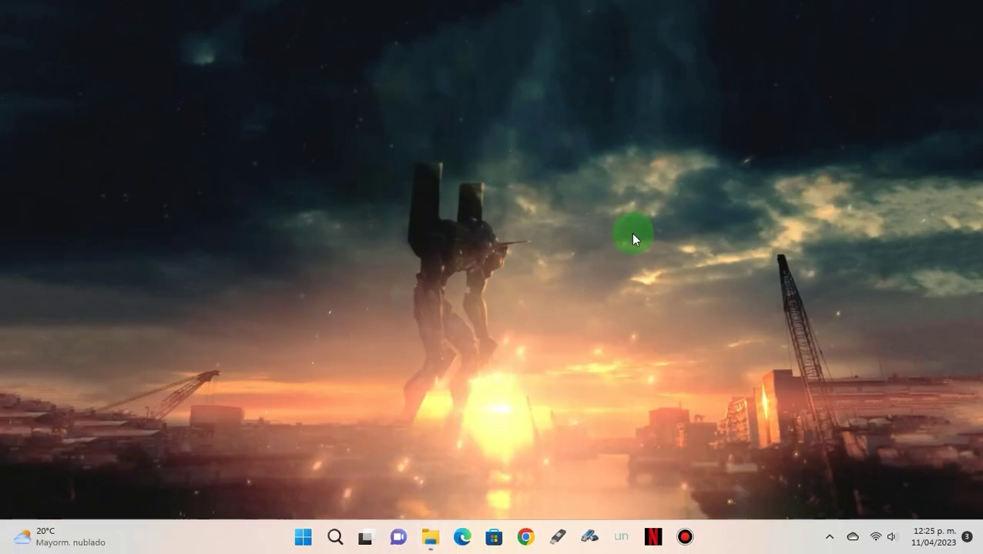
{"action": "left_click", "coordinate": [497, 546]}
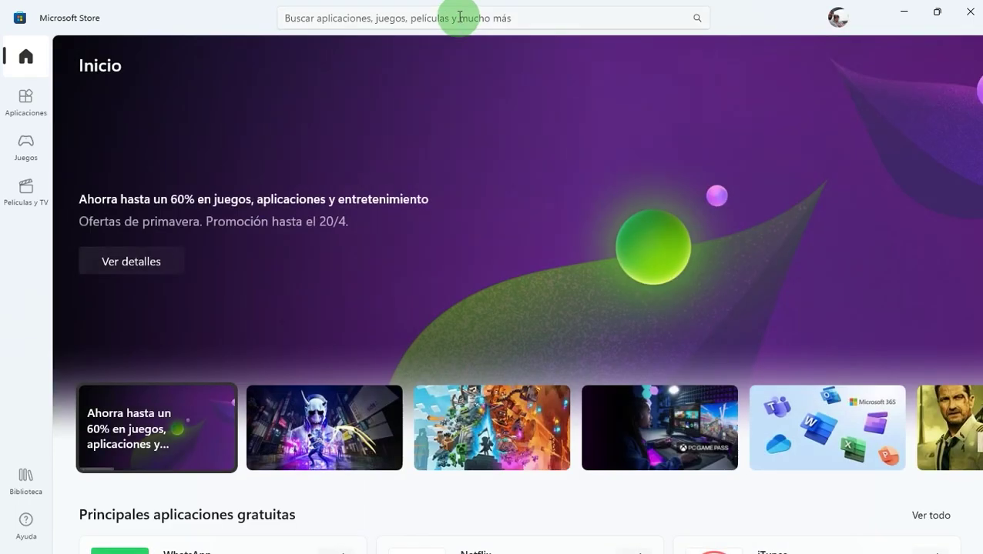
{"action": "left_click", "coordinate": [460, 17]}
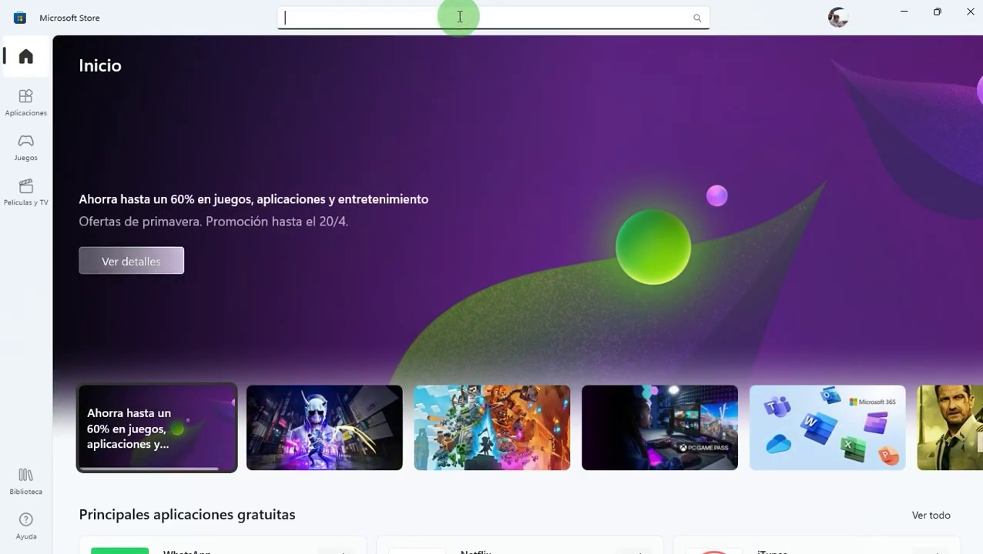
{"action": "type", "text": "quicklook"}
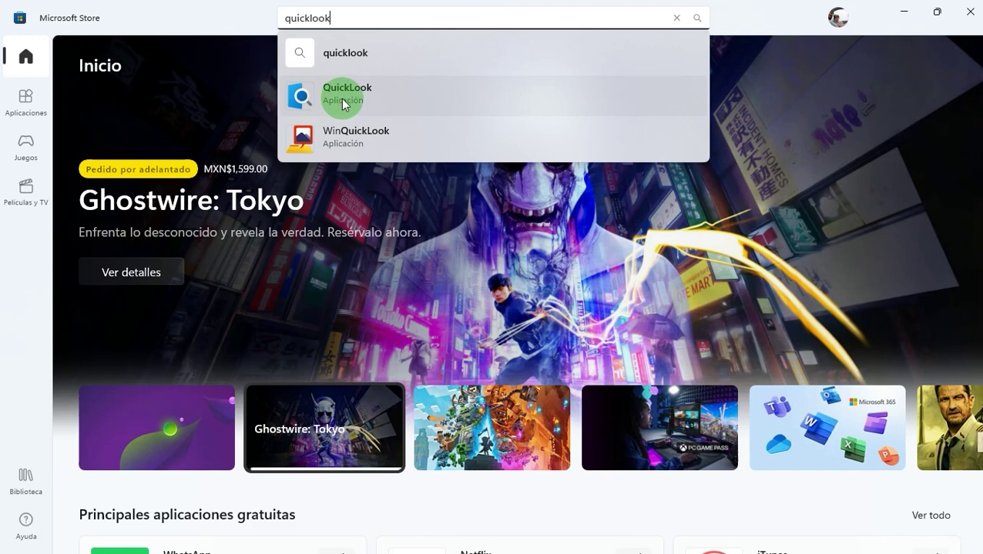
{"action": "left_click", "coordinate": [344, 103]}
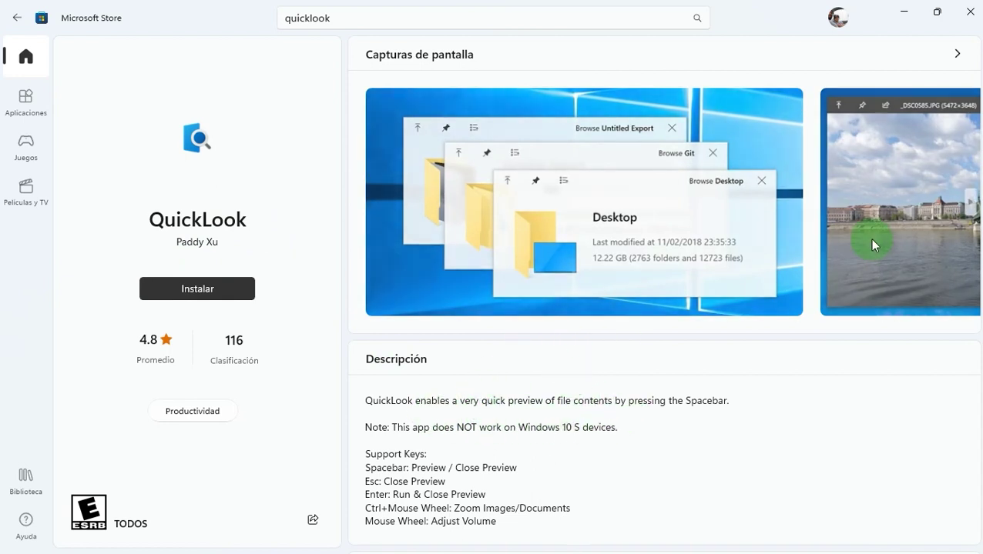
Step: Review QuickLook's description, ratings and publisher on its store page
{"action": "scroll", "coordinate": [631, 390], "scroll_direction": "down", "scroll_amount": 10}
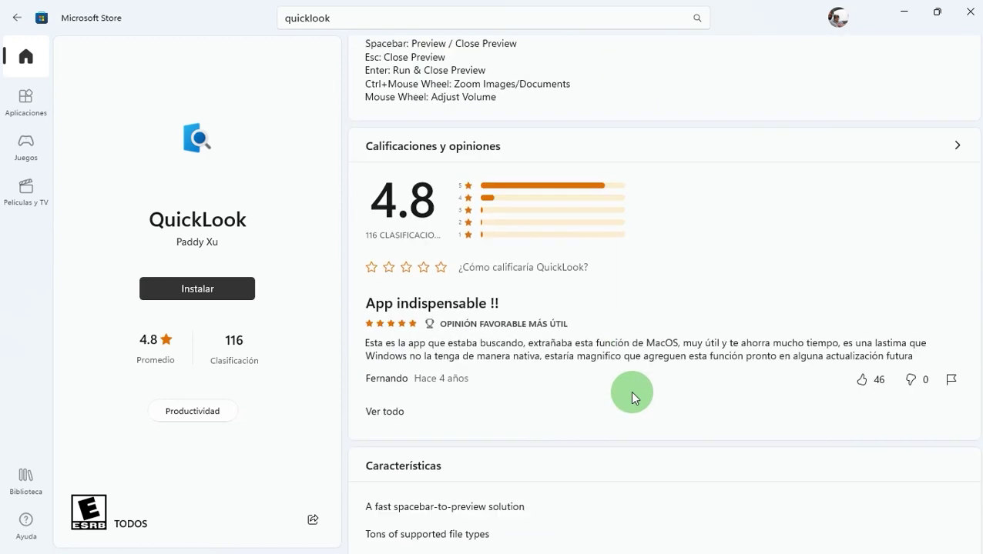
{"action": "scroll", "coordinate": [632, 393], "scroll_direction": "up", "scroll_amount": 7}
{"action": "scroll", "coordinate": [632, 390], "scroll_direction": "up", "scroll_amount": 2}
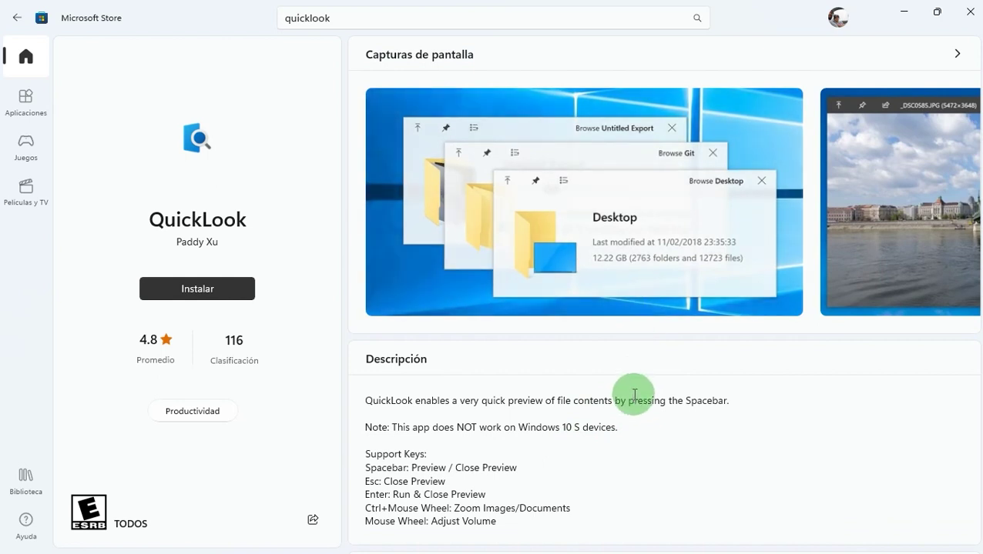
{"action": "left_click_drag", "start_coordinate": [628, 401], "coordinate": [627, 401]}
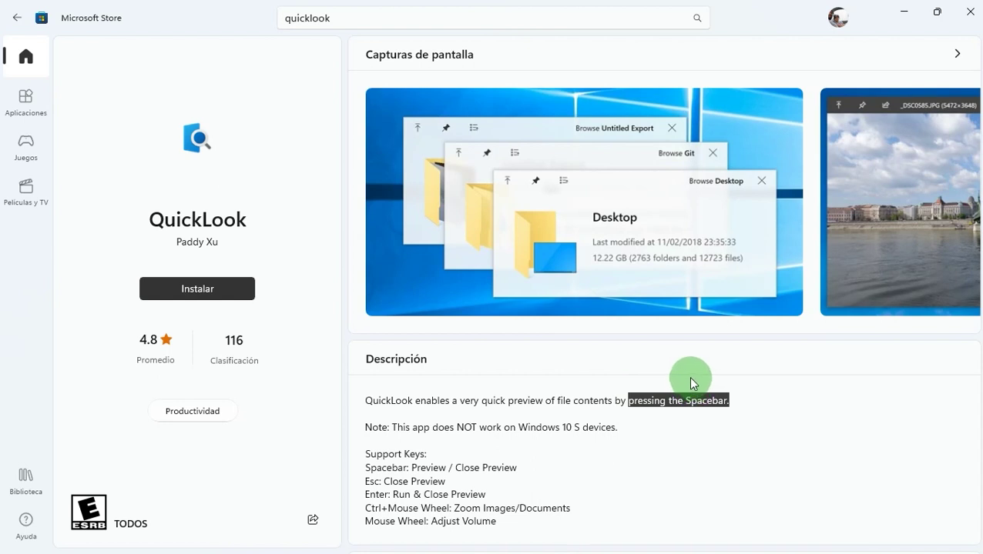
{"action": "left_click", "coordinate": [691, 379]}
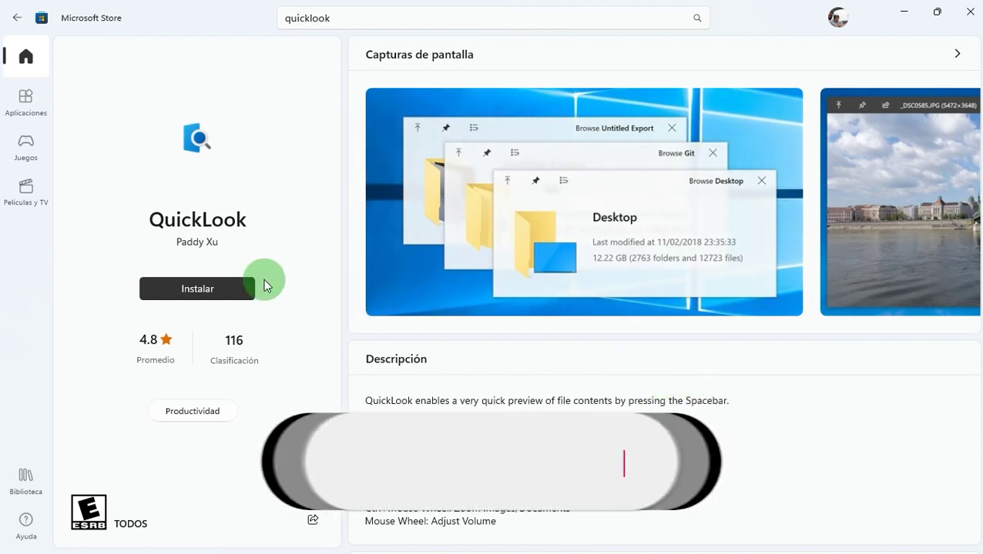
{"action": "left_click", "coordinate": [176, 245]}
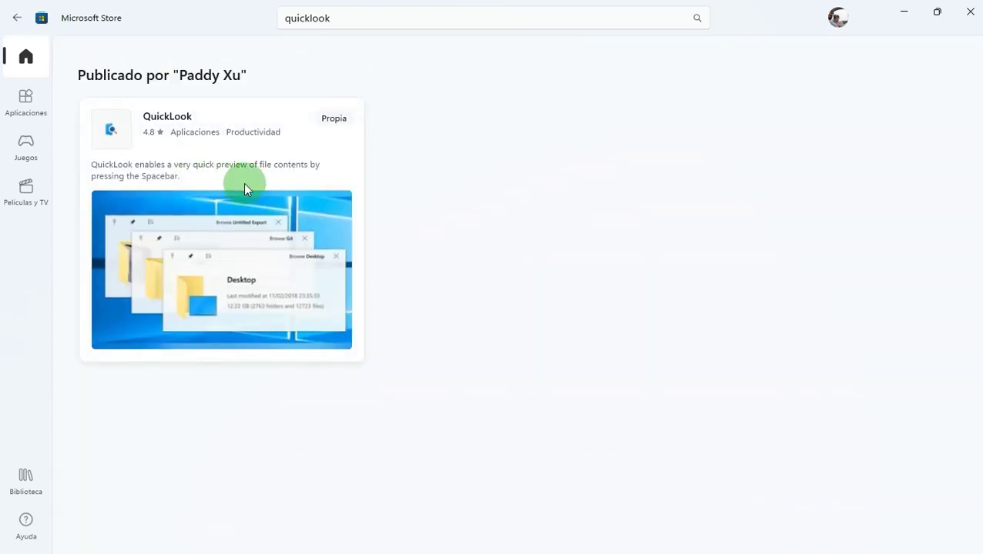
{"action": "left_click", "coordinate": [17, 18]}
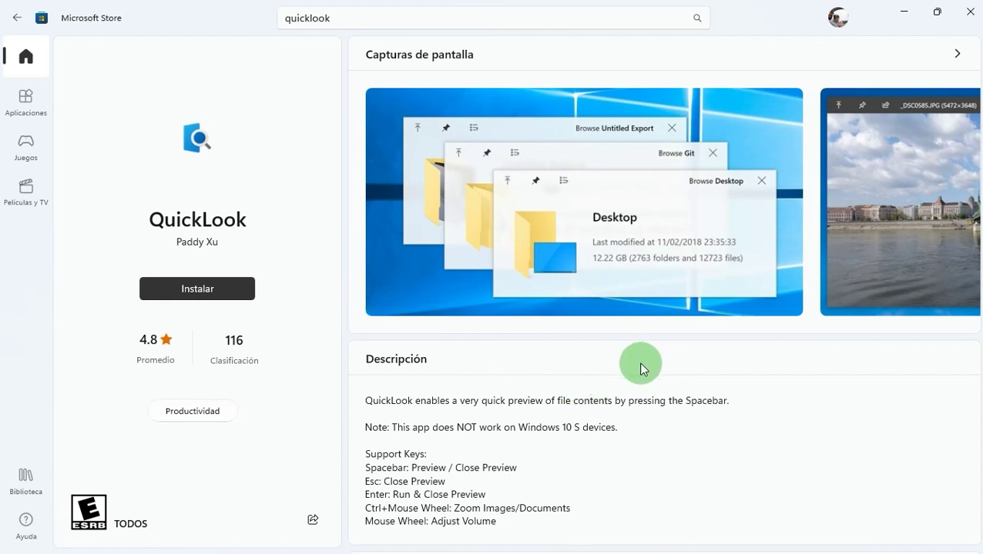
{"action": "scroll", "coordinate": [632, 365], "scroll_direction": "down", "scroll_amount": 5}
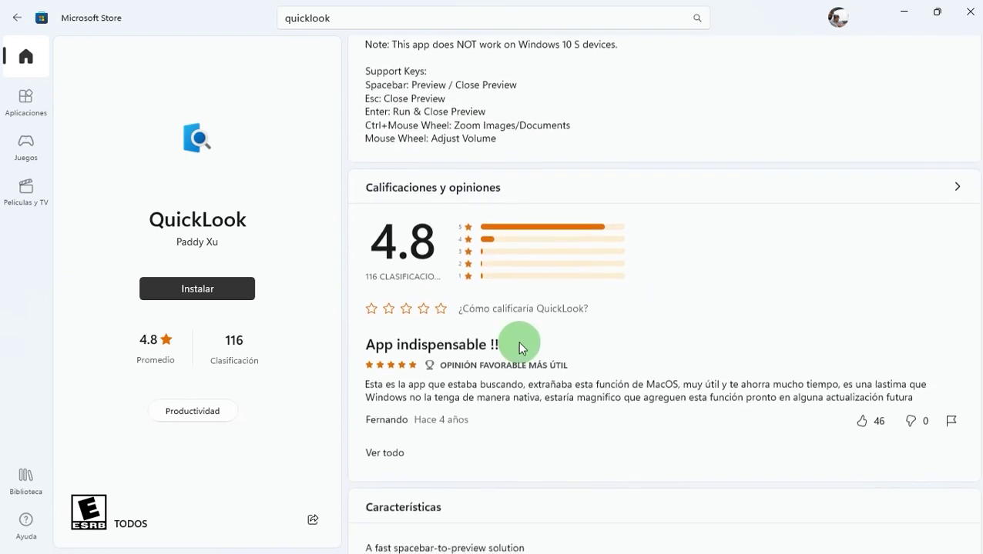
Step: Install QuickLook and review its additional terms
{"action": "left_click", "coordinate": [221, 291]}
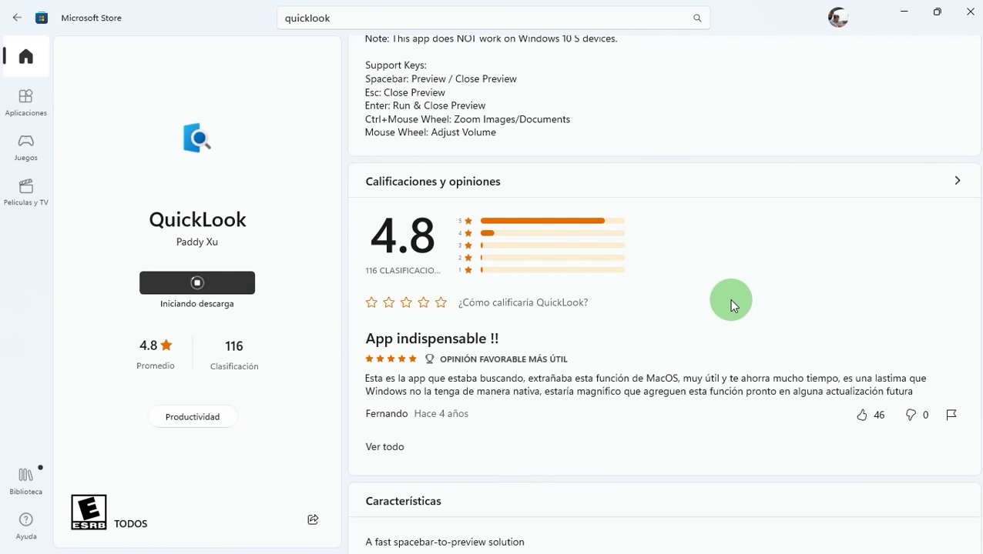
{"action": "scroll", "coordinate": [728, 298], "scroll_direction": "down", "scroll_amount": 10}
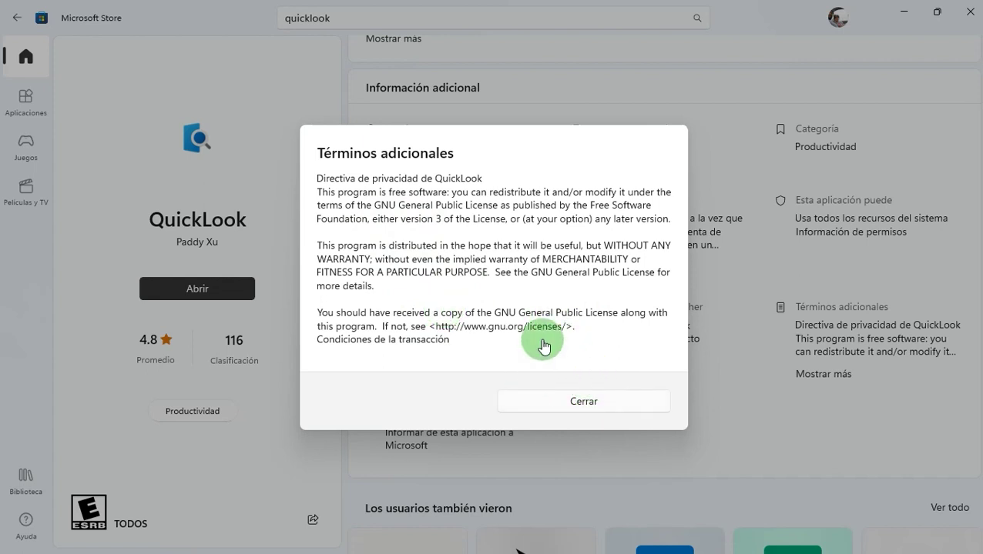
{"action": "left_click", "coordinate": [577, 403]}
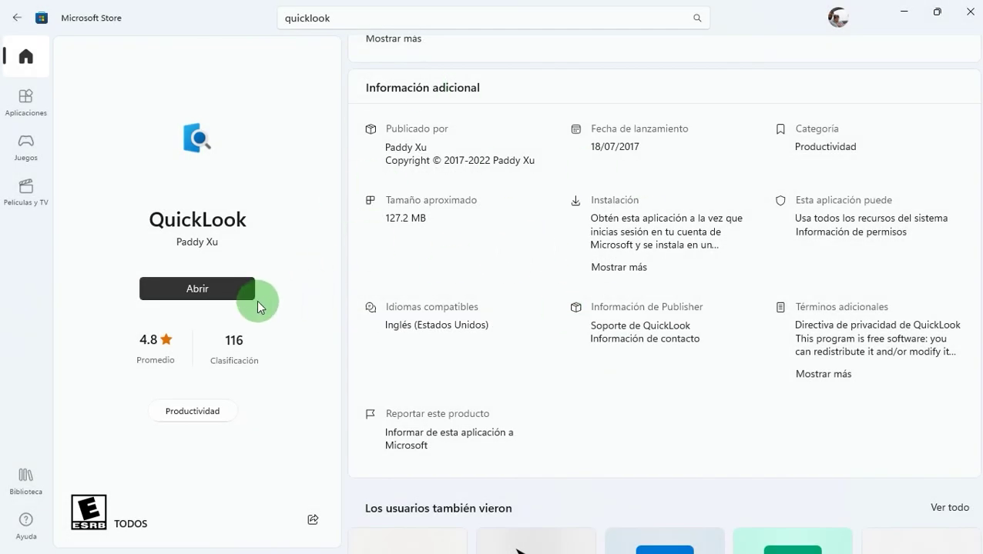
Step: Launch QuickLook, dismiss its background notice and close Microsoft Store
{"action": "left_click", "coordinate": [228, 287]}
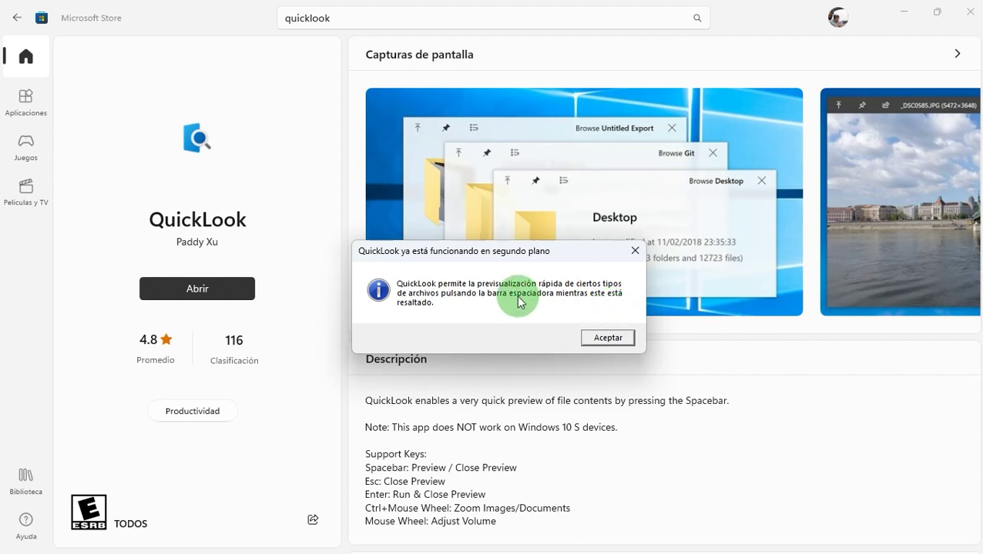
{"action": "left_click", "coordinate": [594, 339]}
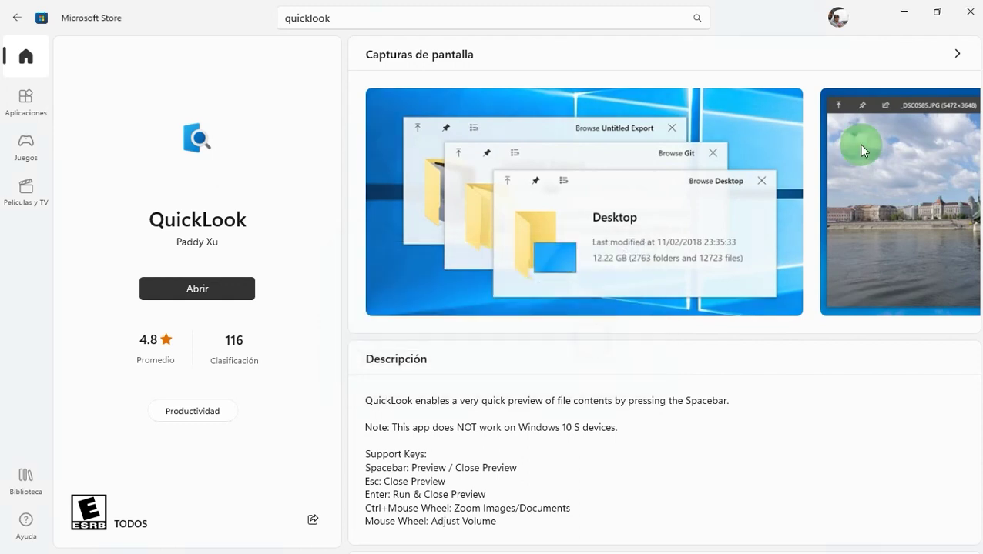
{"action": "left_click", "coordinate": [972, 17]}
Step: Return to the Brochures folder in File Explorer and preview the Gobierno y Asoc Illustrator file with QuickLook, closing the preview when done
{"action": "mouse_move", "coordinate": [553, 544]}
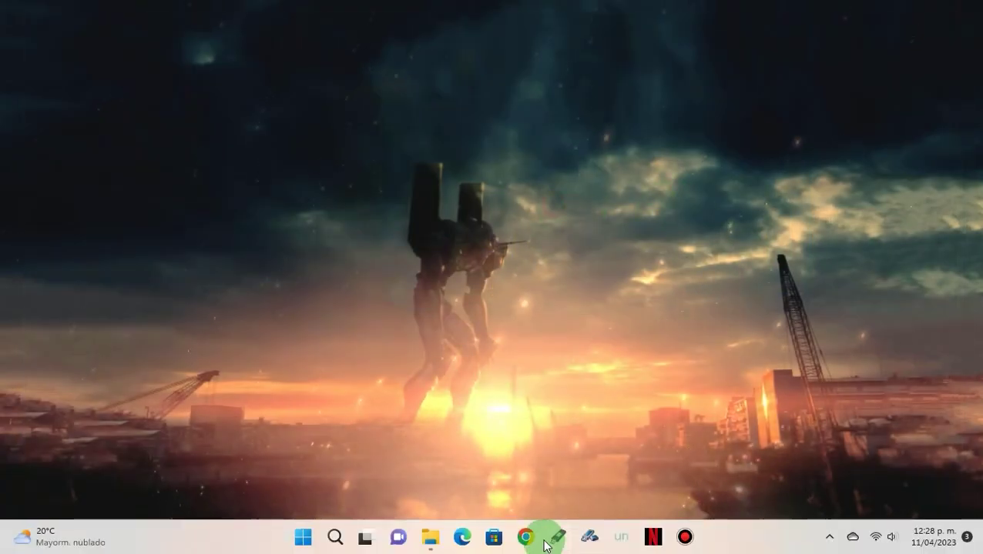
{"action": "left_click", "coordinate": [425, 539]}
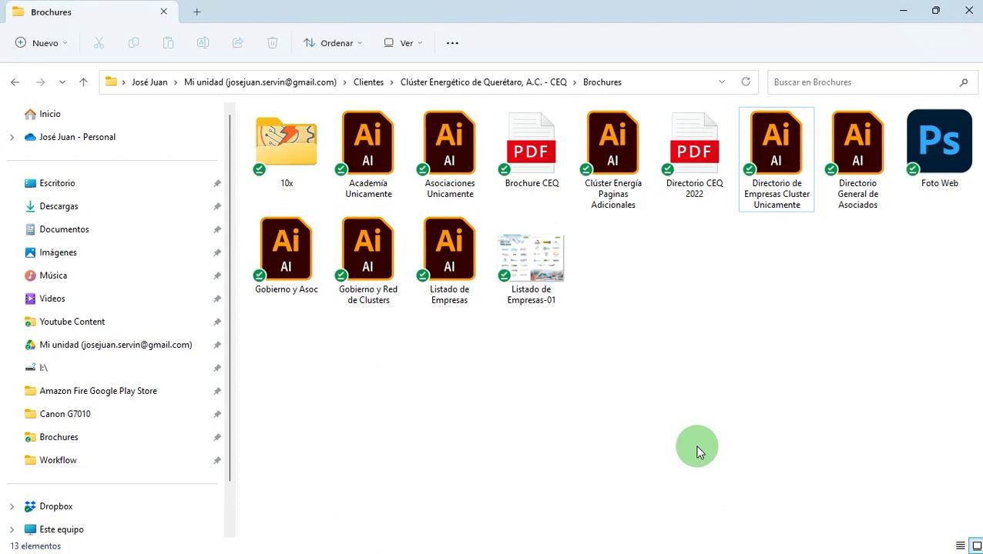
{"action": "left_click", "coordinate": [453, 158]}
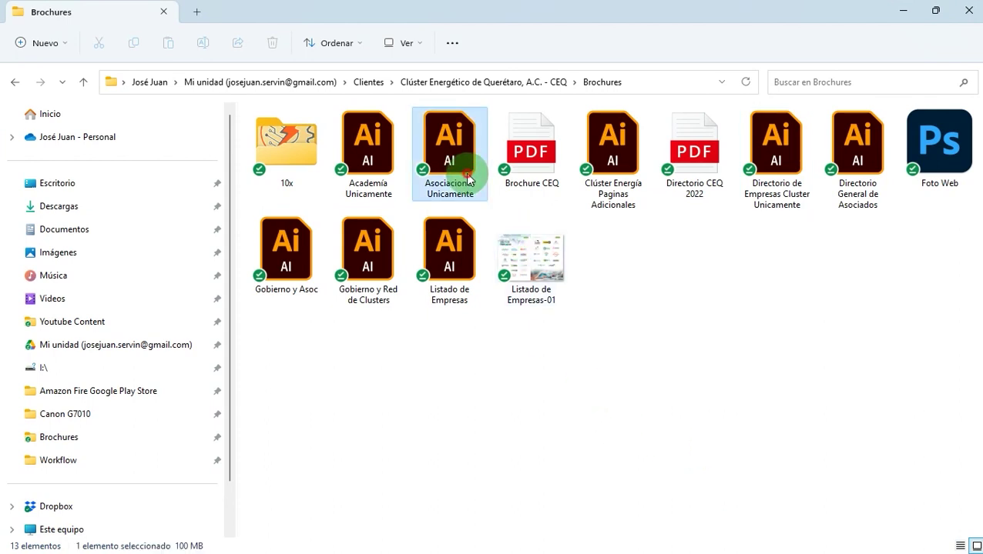
{"action": "left_click", "coordinate": [702, 152]}
{"action": "left_click", "coordinate": [924, 185]}
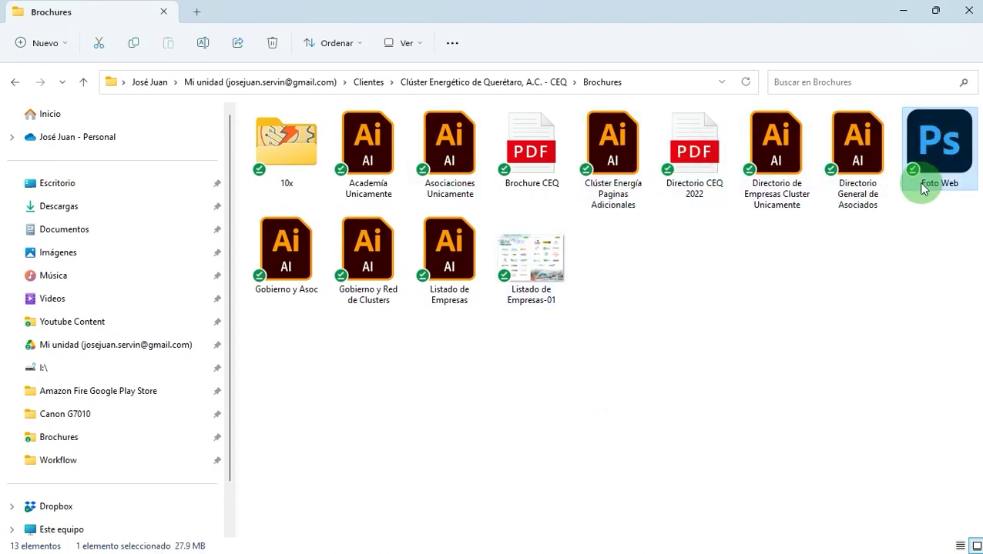
{"action": "left_click", "coordinate": [840, 268]}
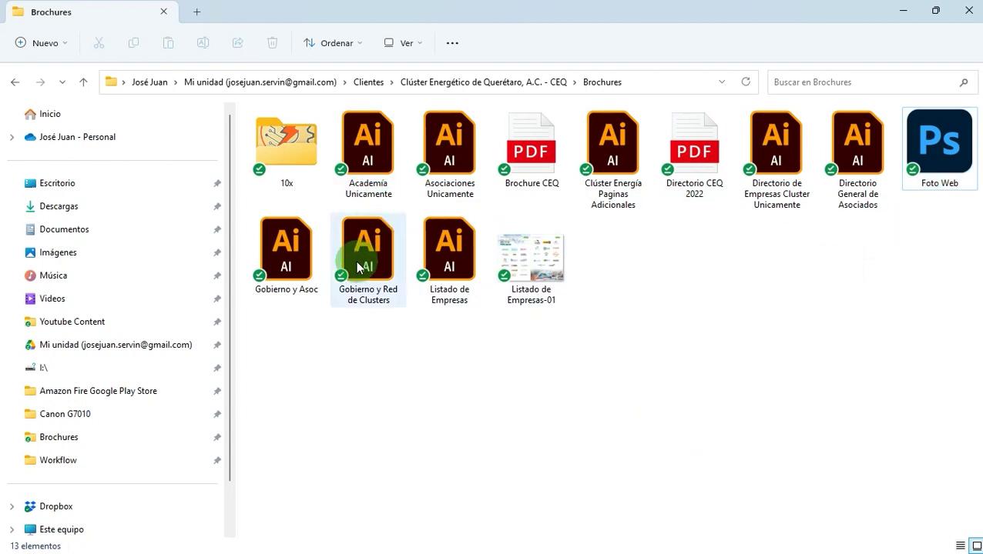
{"action": "left_click", "coordinate": [286, 256]}
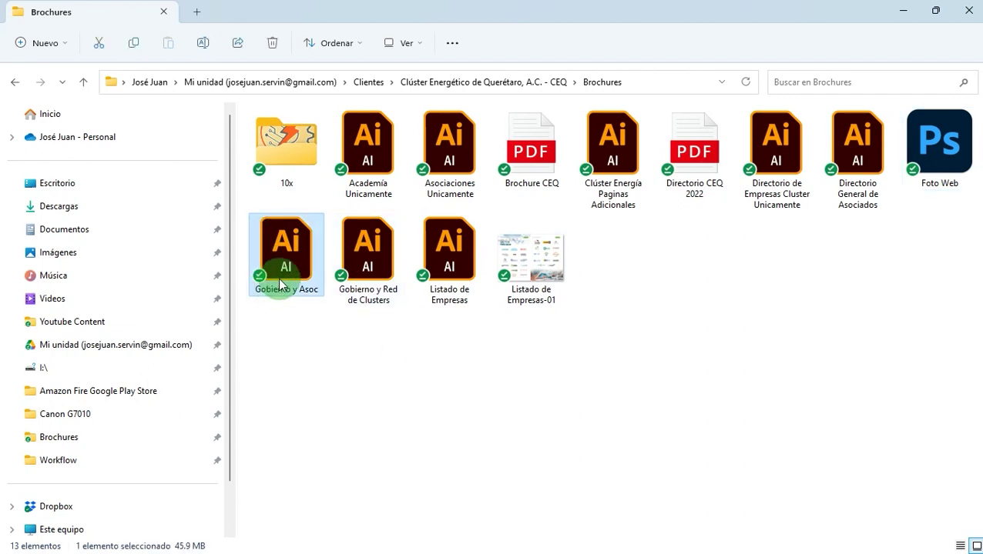
{"action": "key", "text": "ctrl+space"}
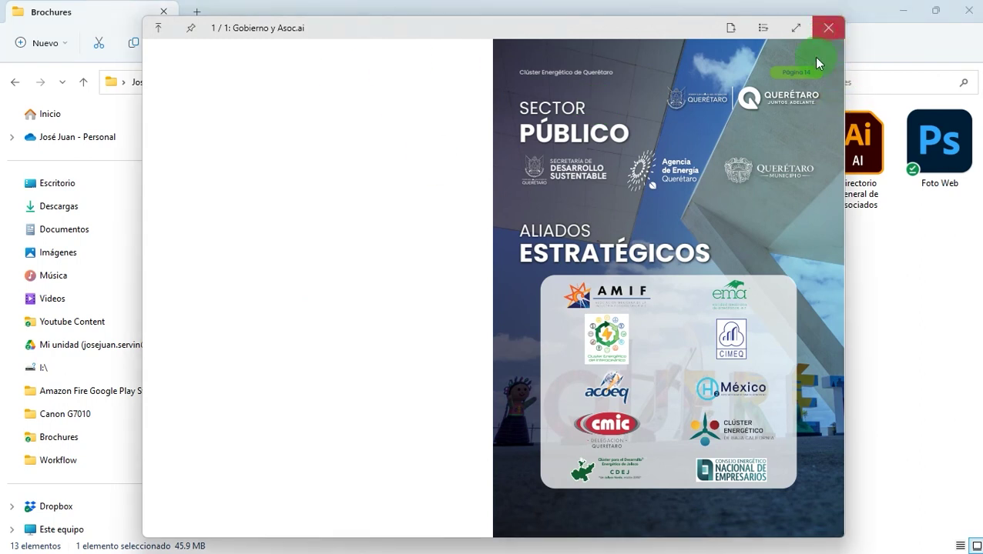
{"action": "left_click", "coordinate": [828, 28]}
Step: Preview the Asociaciones Unicamente Illustrator file with QuickLook, closing the preview when done
{"action": "left_click", "coordinate": [465, 154]}
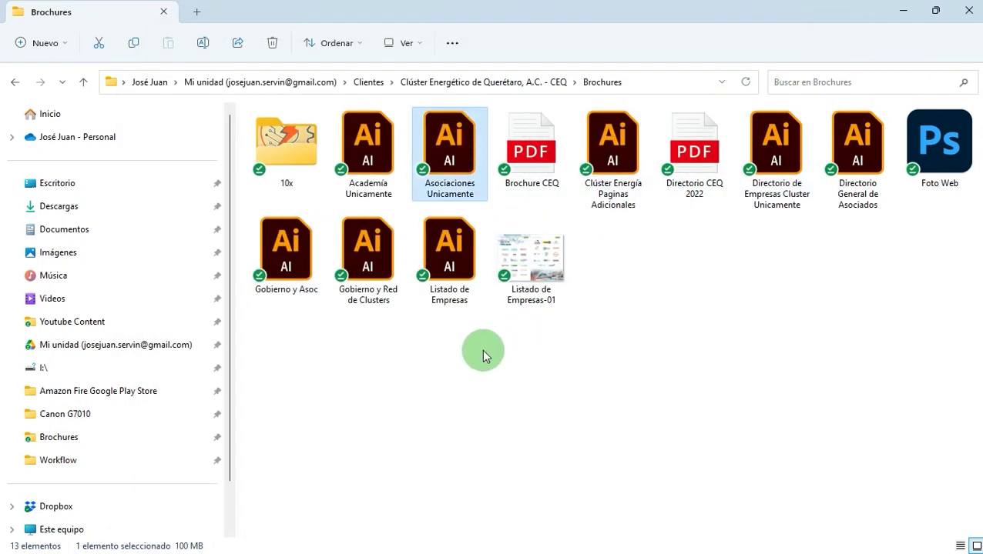
{"action": "key", "text": "space"}
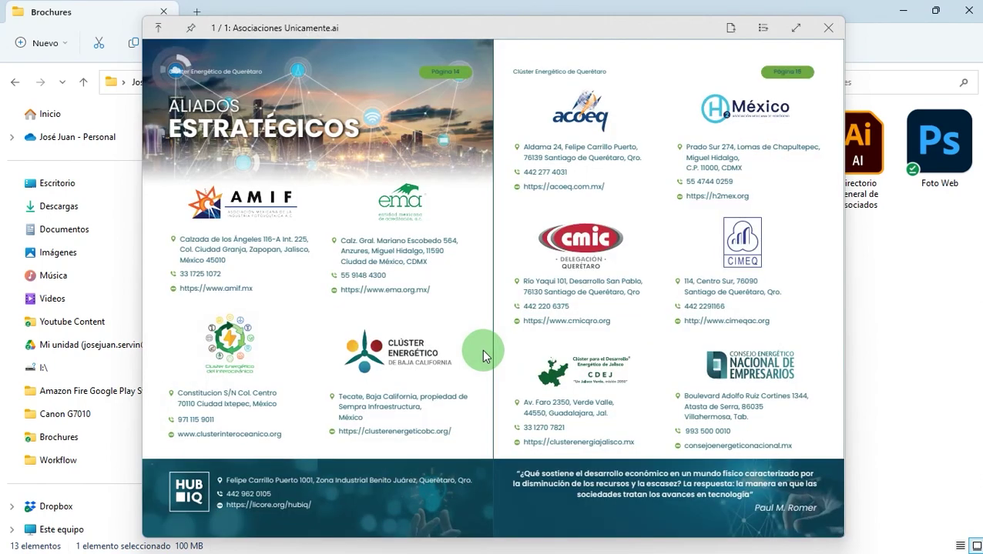
{"action": "left_click", "coordinate": [829, 29]}
Step: Preview the Brochure CEQ PDF with QuickLook, browse to its Nuestros Servicios page, and close the preview
{"action": "left_click", "coordinate": [530, 151]}
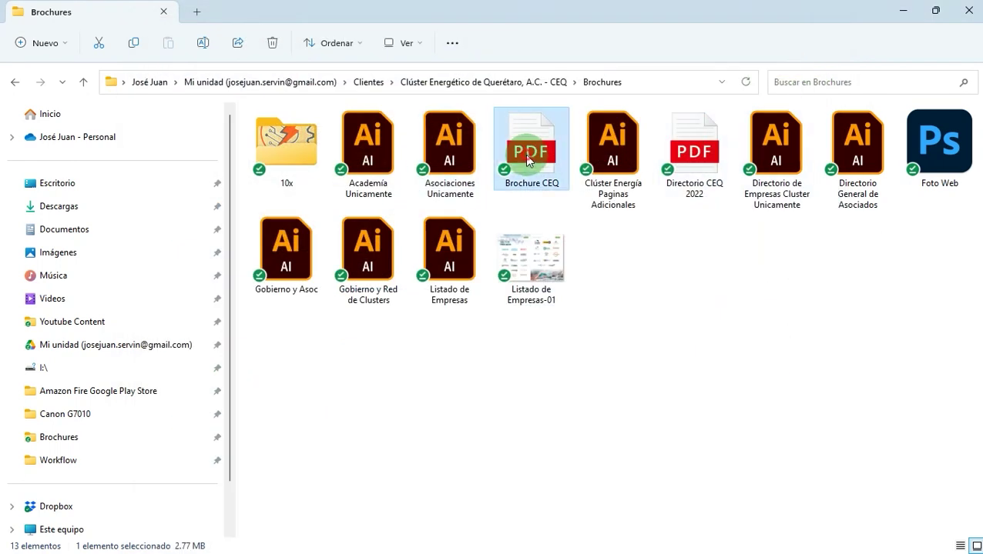
{"action": "key", "text": "space"}
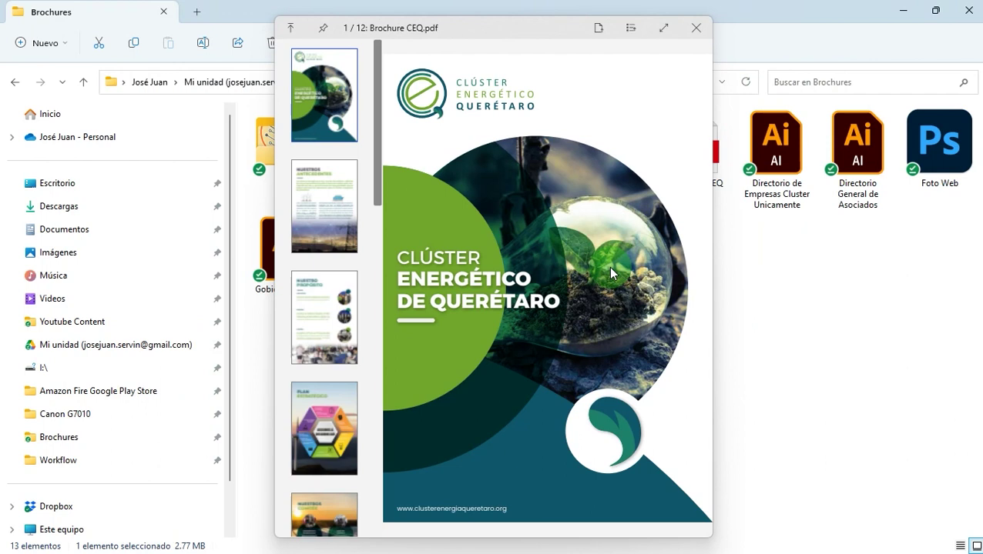
{"action": "left_click_drag", "start_coordinate": [377, 93], "coordinate": [386, 193]}
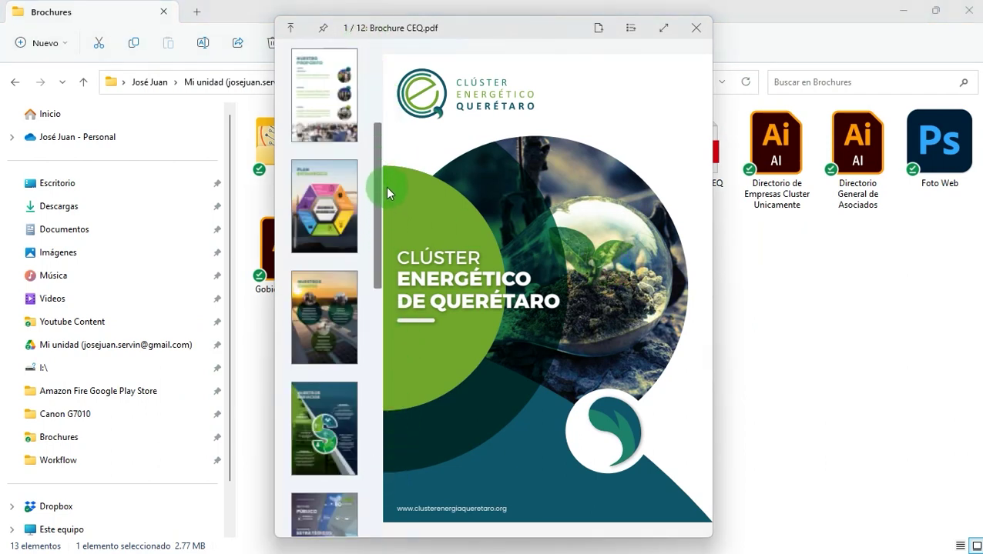
{"action": "left_click", "coordinate": [339, 234]}
{"action": "left_click", "coordinate": [328, 392]}
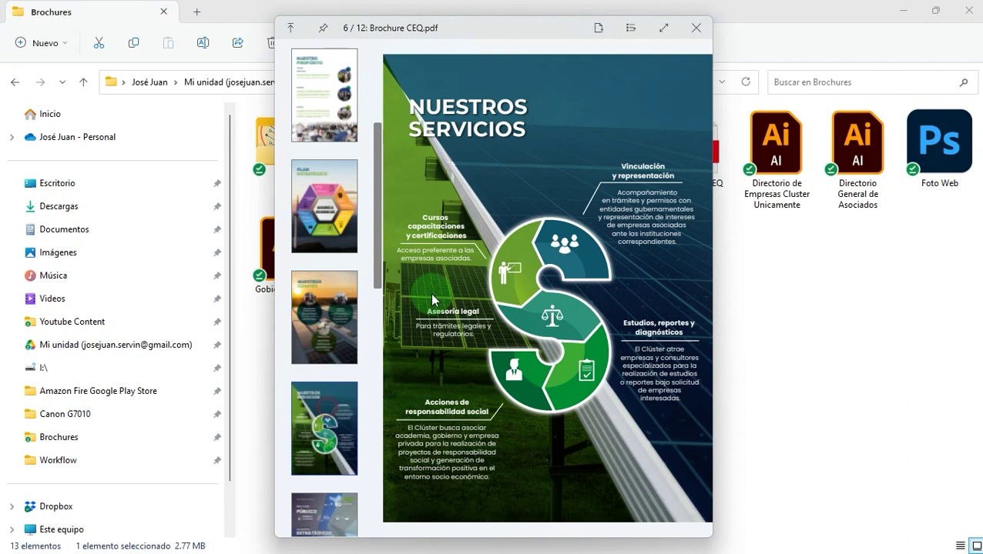
{"action": "left_click", "coordinate": [696, 28]}
Step: Preview the Foto Web Photoshop file with QuickLook, closing the preview when done
{"action": "left_click", "coordinate": [954, 140]}
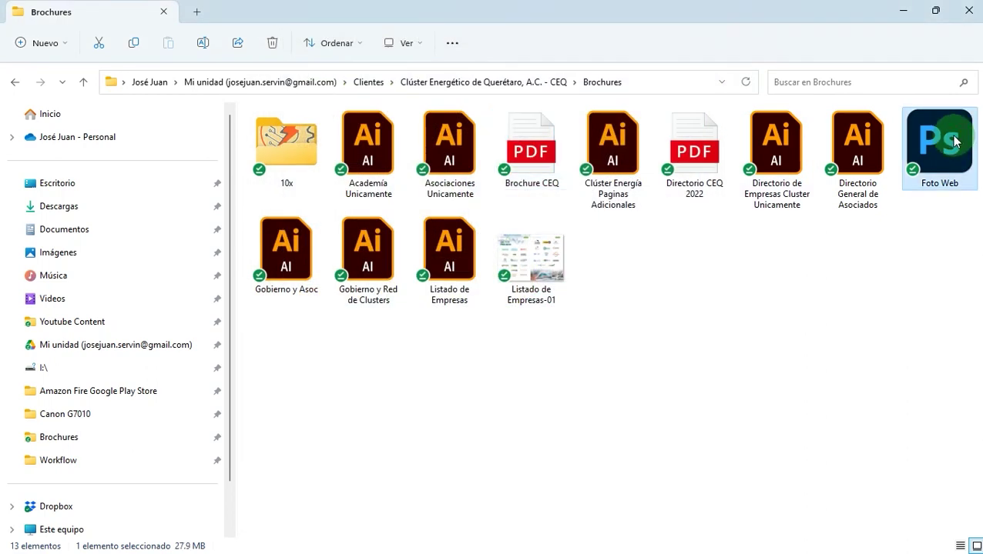
{"action": "key", "text": "space"}
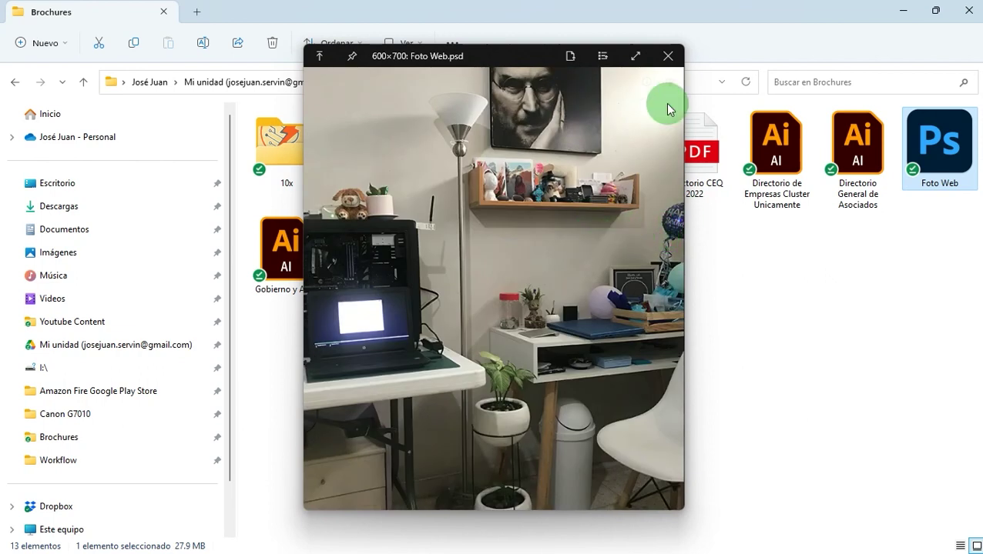
{"action": "left_click", "coordinate": [669, 59]}
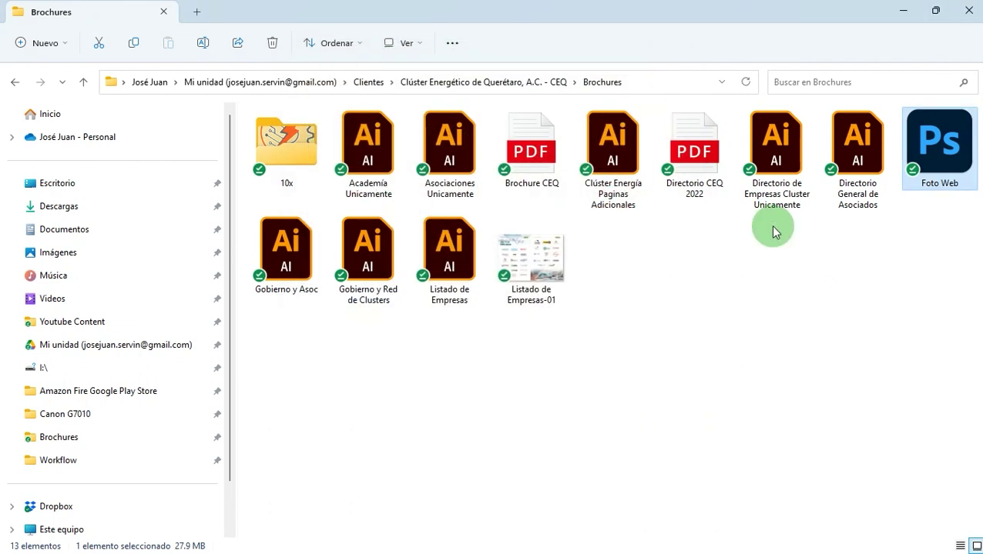
Step: Preview the Listado de Empresas-01 image and the Listado de Empresas Illustrator file with QuickLook, closing each preview
{"action": "double_click", "coordinate": [539, 259]}
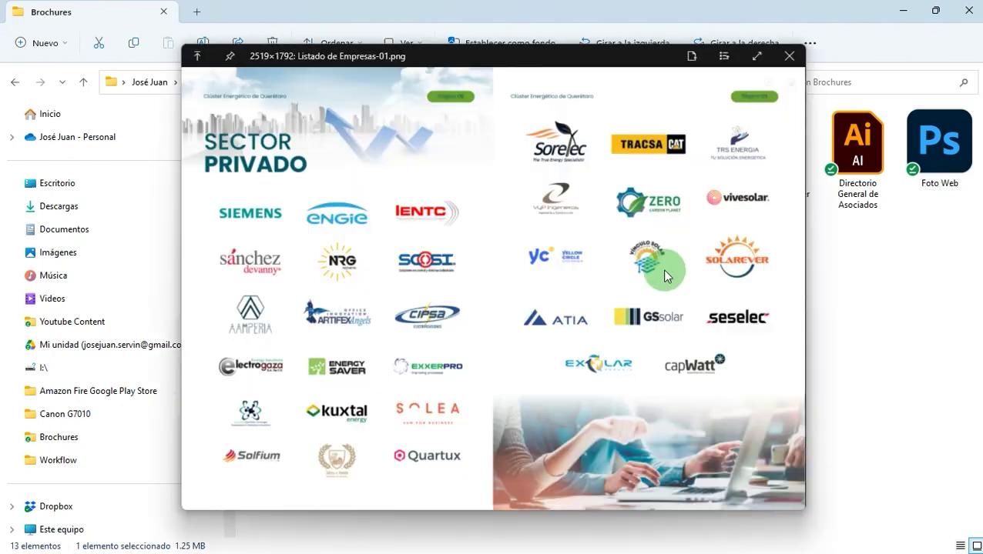
{"action": "left_click", "coordinate": [786, 65]}
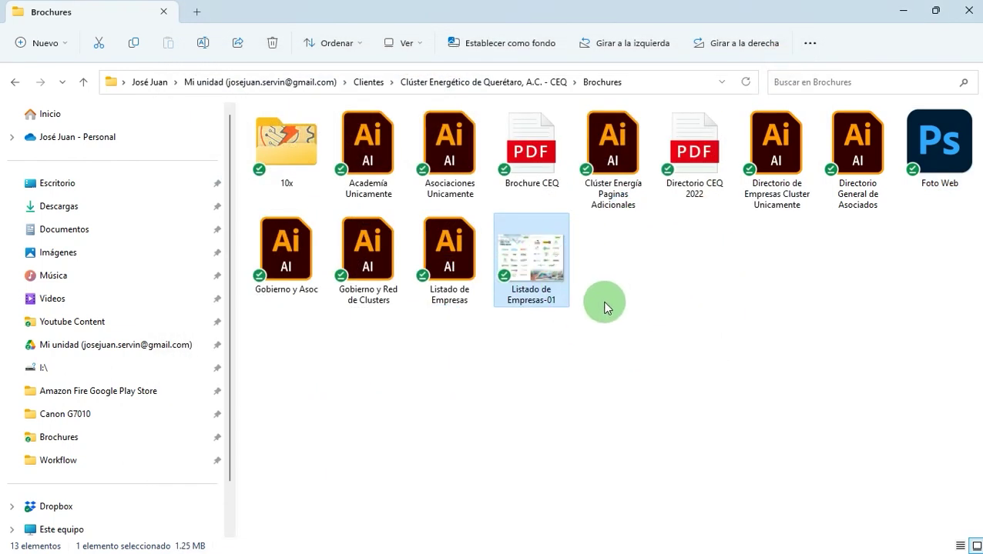
{"action": "key", "text": "ctrl+space"}
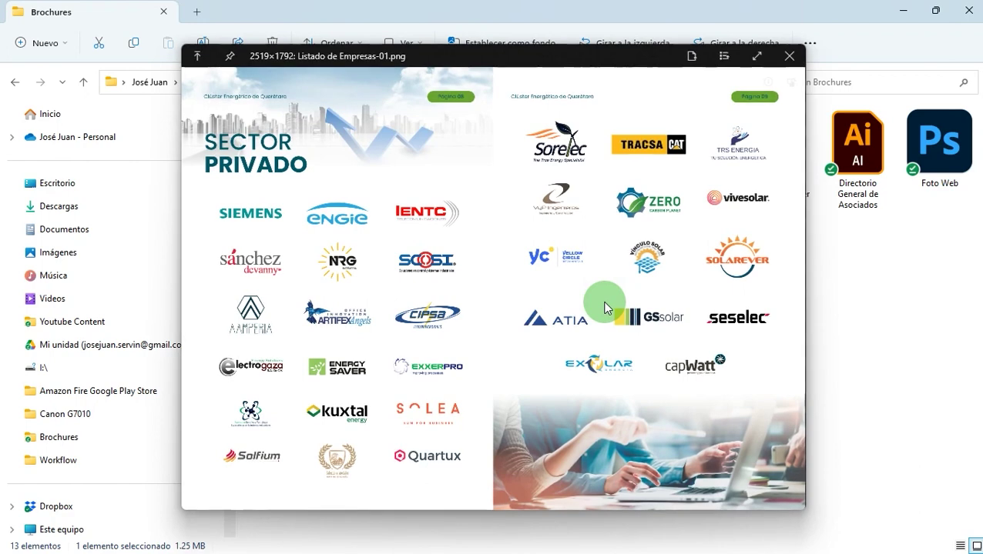
{"action": "left_click", "coordinate": [787, 57]}
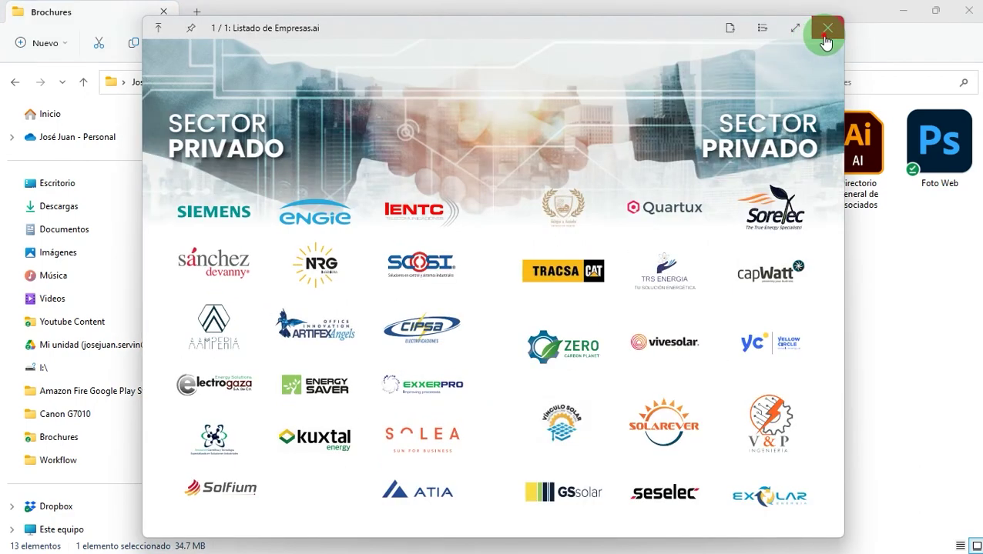
{"action": "left_click", "coordinate": [823, 29]}
{"action": "left_click", "coordinate": [641, 342]}
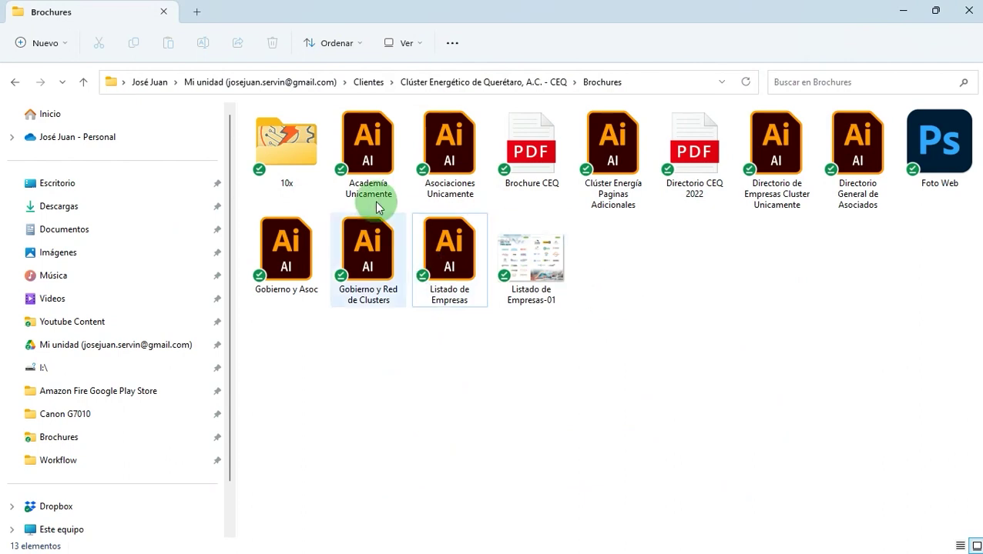
Step: Preview the Directorio CEQ 2022 PDF with QuickLook, view its second page, and close the preview
{"action": "left_click", "coordinate": [708, 171]}
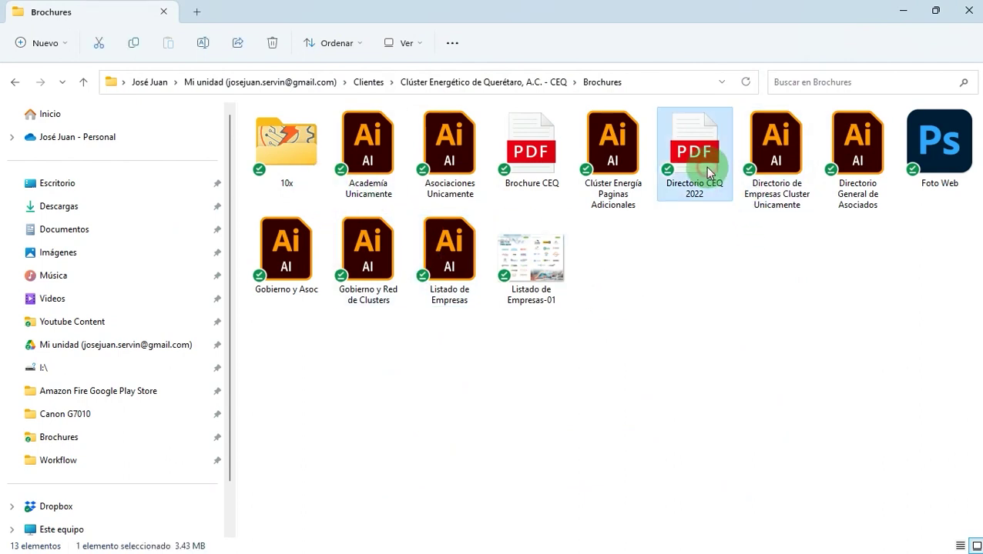
{"action": "key", "text": "space"}
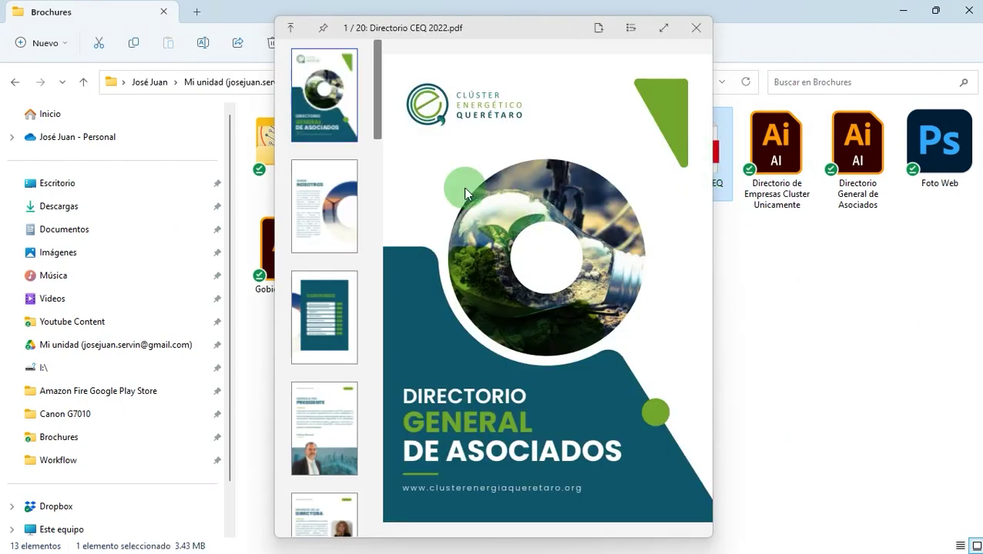
{"action": "left_click", "coordinate": [348, 199]}
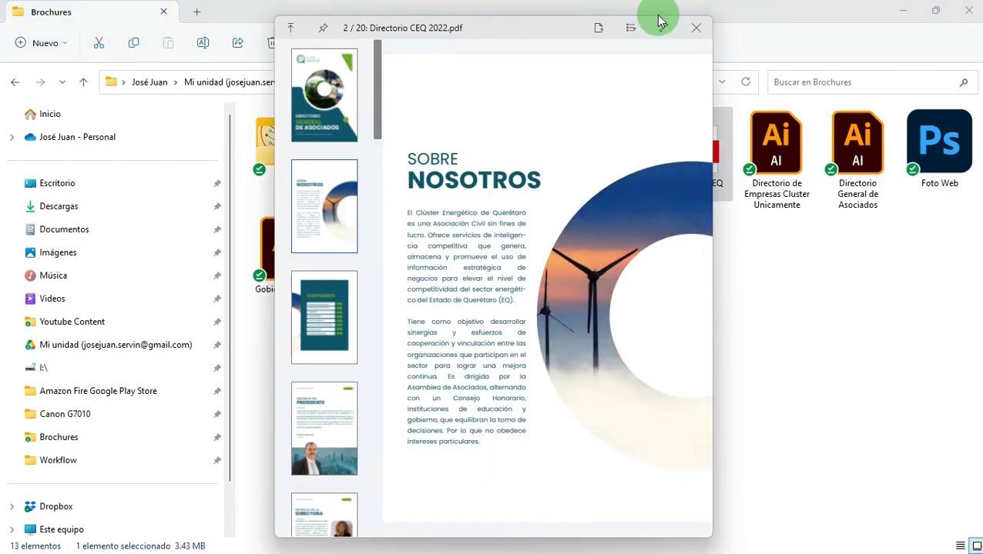
{"action": "left_click", "coordinate": [697, 27]}
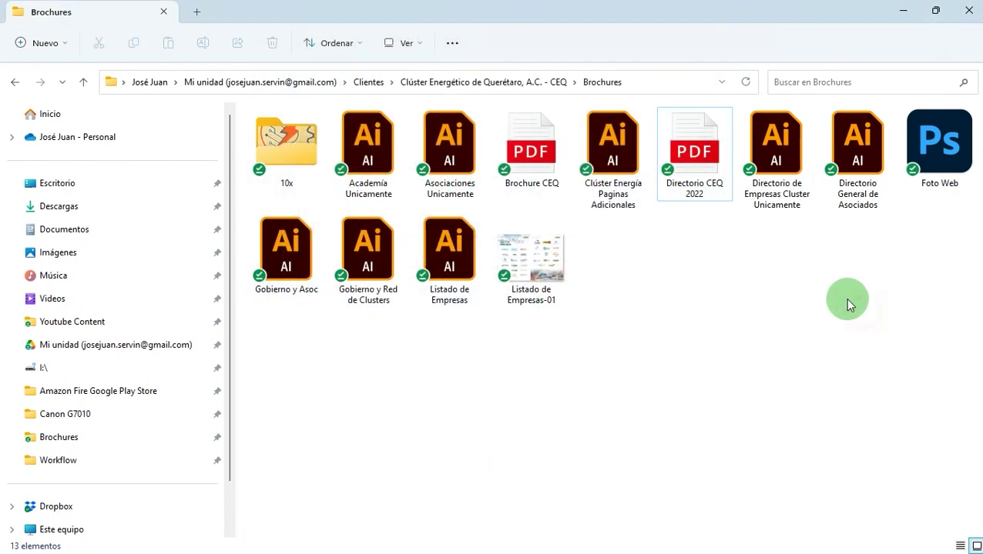
Step: Preview the Directorio General de Asociados Illustrator file with QuickLook, then close the preview and clear the selection
{"action": "left_click", "coordinate": [860, 162]}
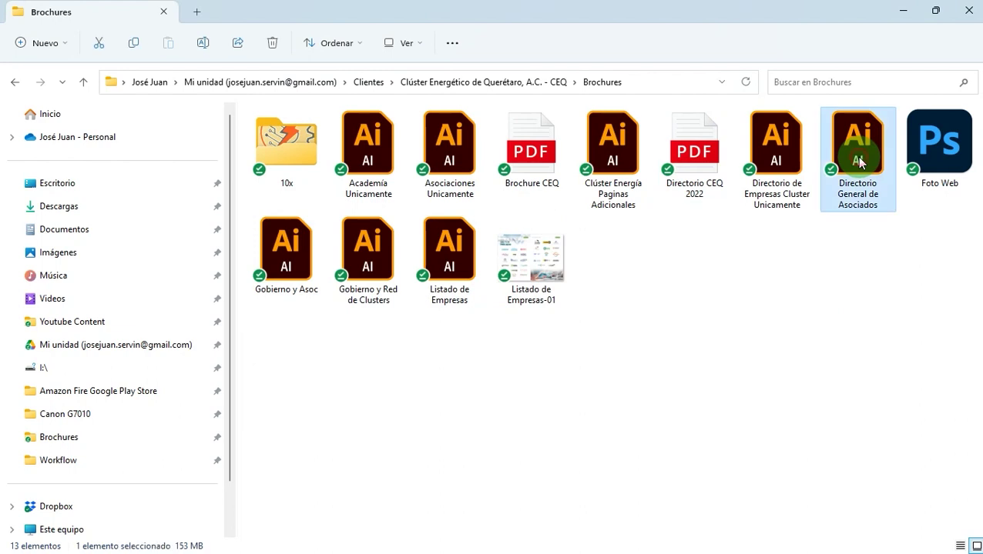
{"action": "key", "text": "space"}
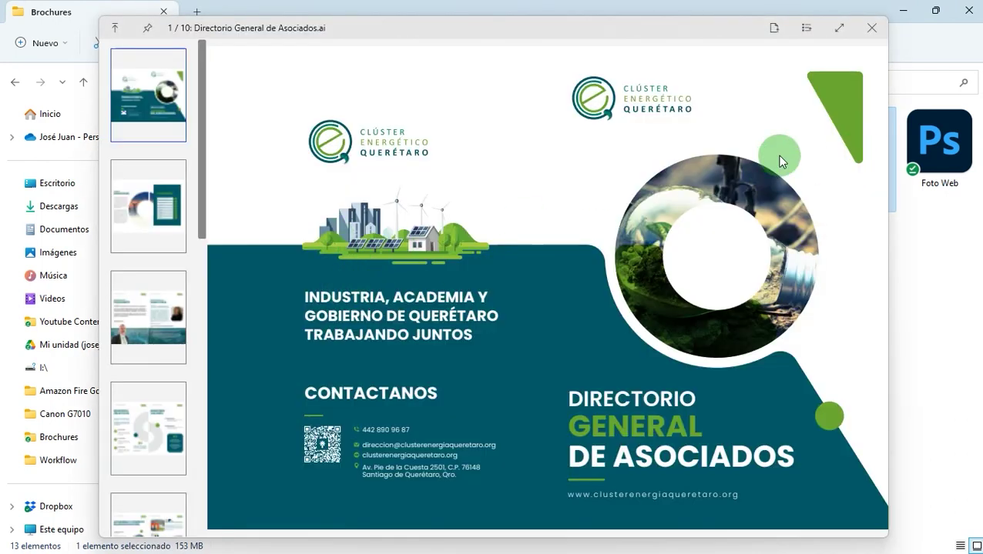
{"action": "left_click", "coordinate": [871, 28]}
{"action": "left_click", "coordinate": [717, 312]}
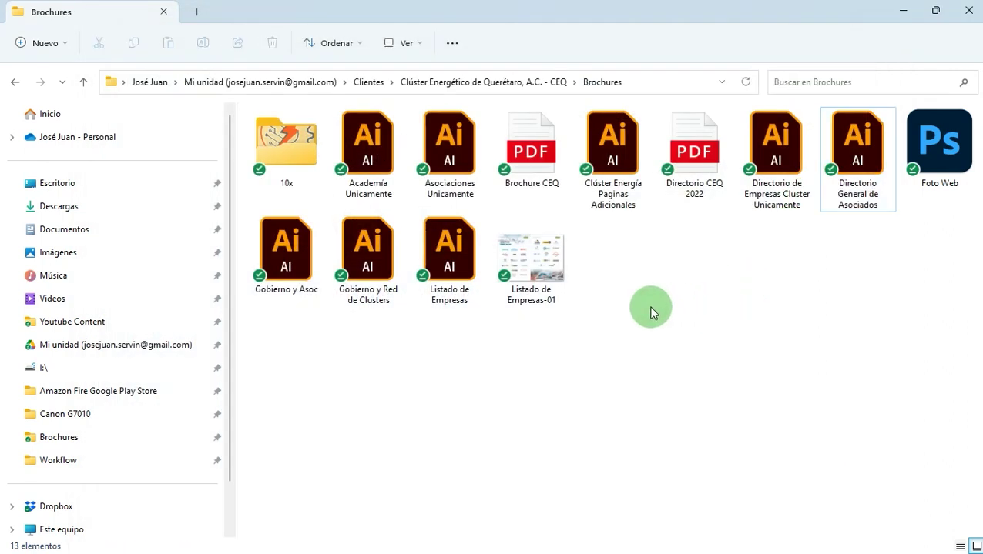
Step: Preview the Listado de Empresas Illustrator file again with QuickLook, closing the preview and deselecting the file
{"action": "left_click", "coordinate": [449, 260]}
{"action": "key", "text": "space"}
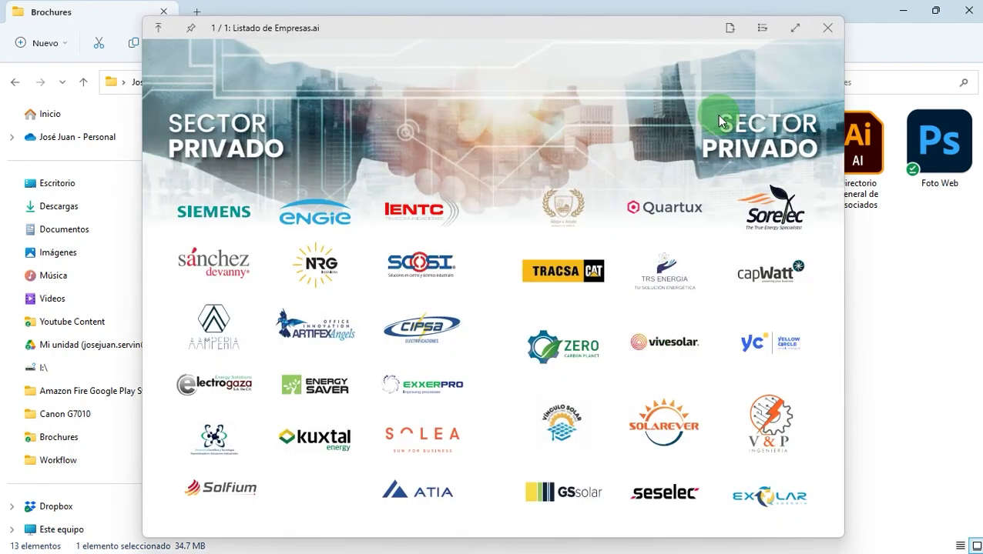
{"action": "left_click", "coordinate": [827, 28]}
{"action": "left_click", "coordinate": [693, 293]}
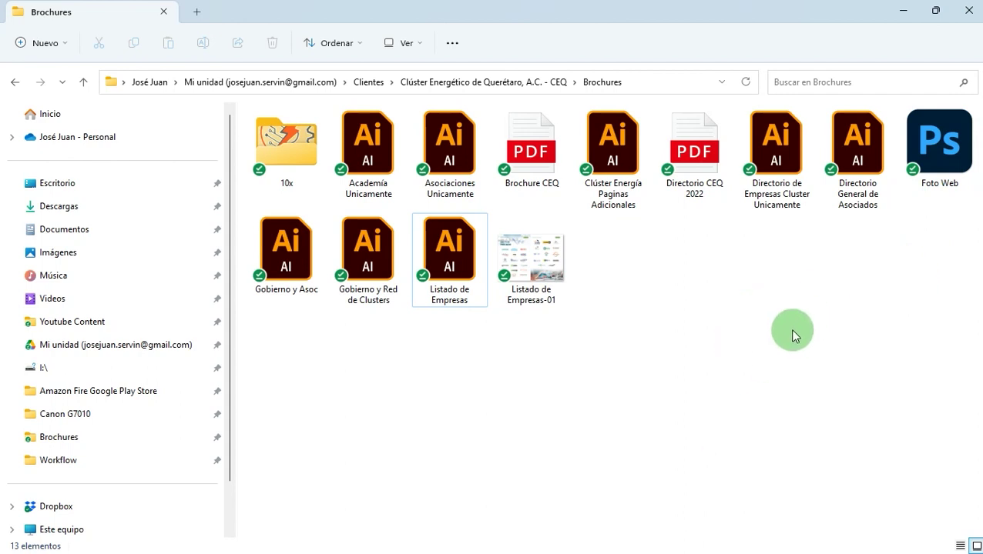
Step: Minimize the Brochures window in File Explorer to return to the desktop
{"action": "mouse_move", "coordinate": [524, 551]}
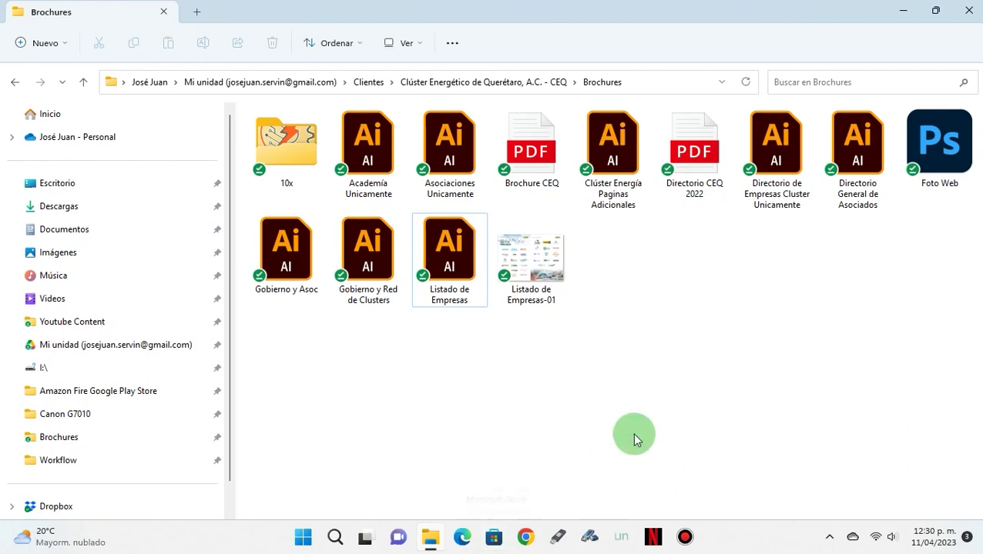
{"action": "left_click", "coordinate": [903, 10]}
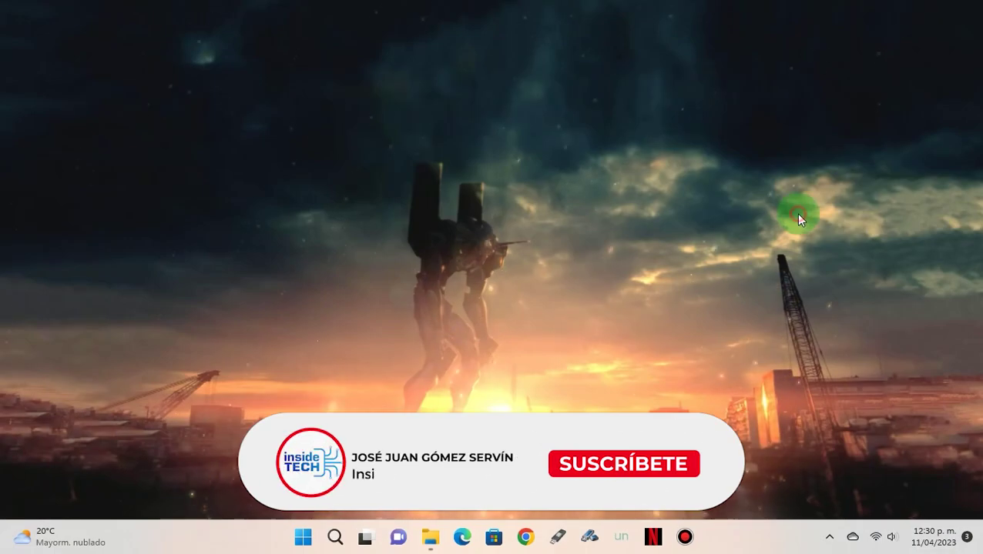